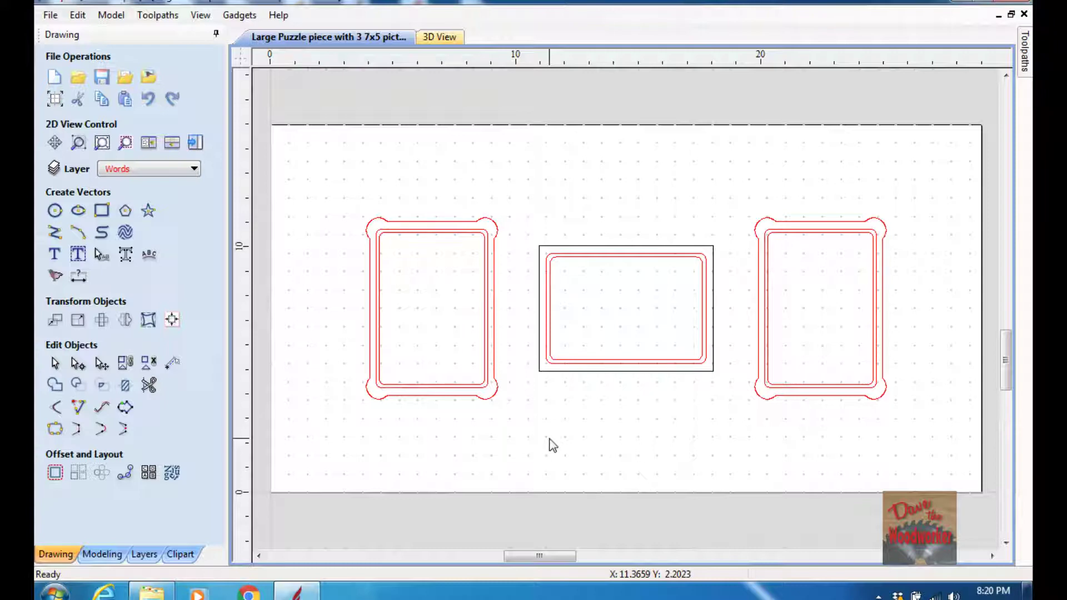
Resize the black rectangle around the middle picture piece to 7.1 x 5.1 inches
click(546, 373)
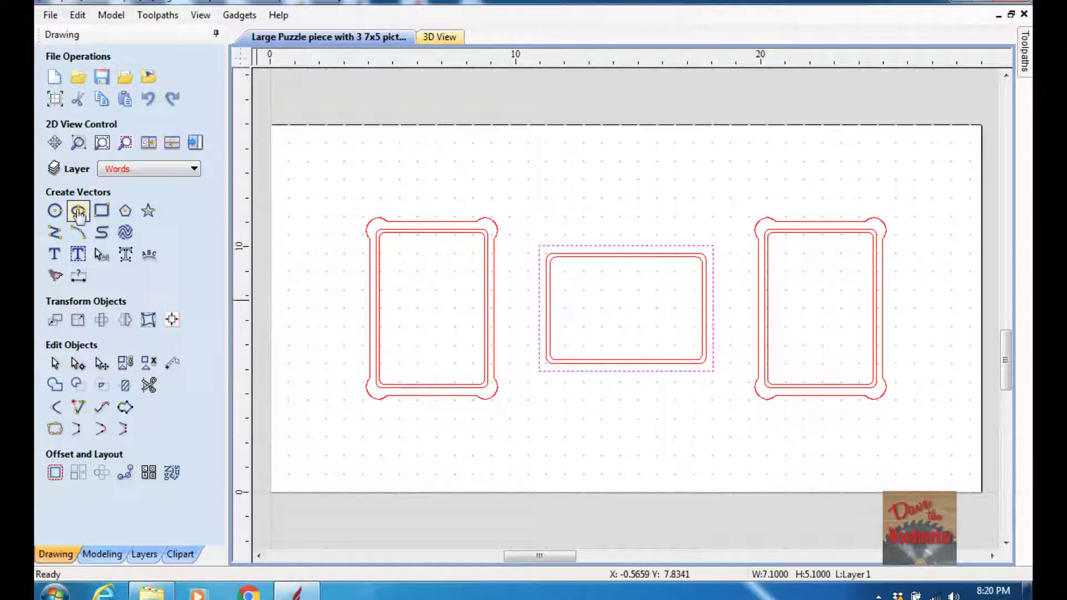
click(110, 219)
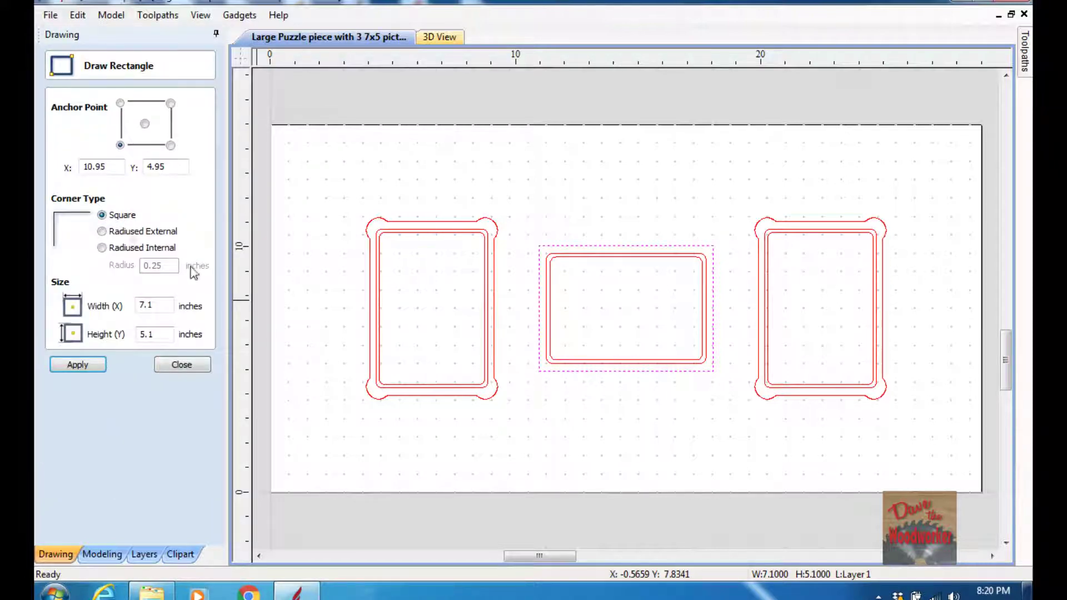
click(156, 305)
key(Return)
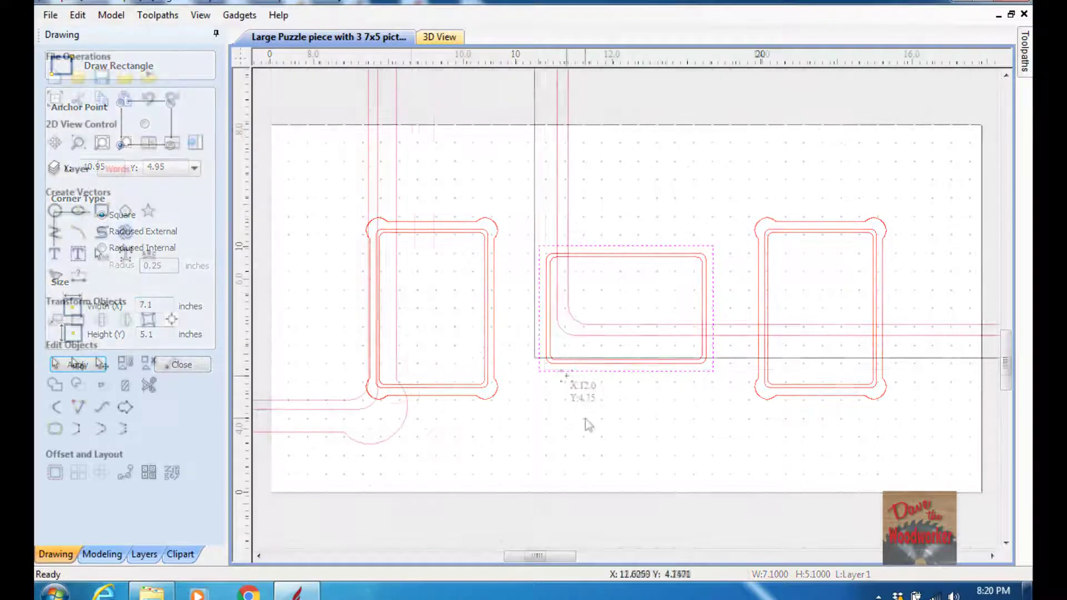
scroll(586, 424, up, 3)
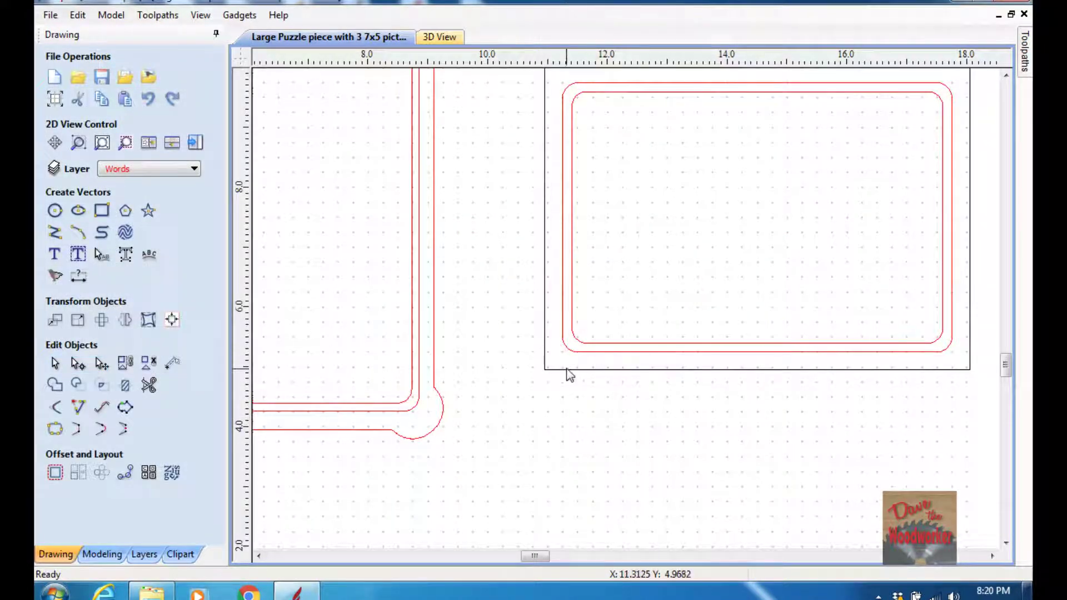
scroll(560, 383, down, 2)
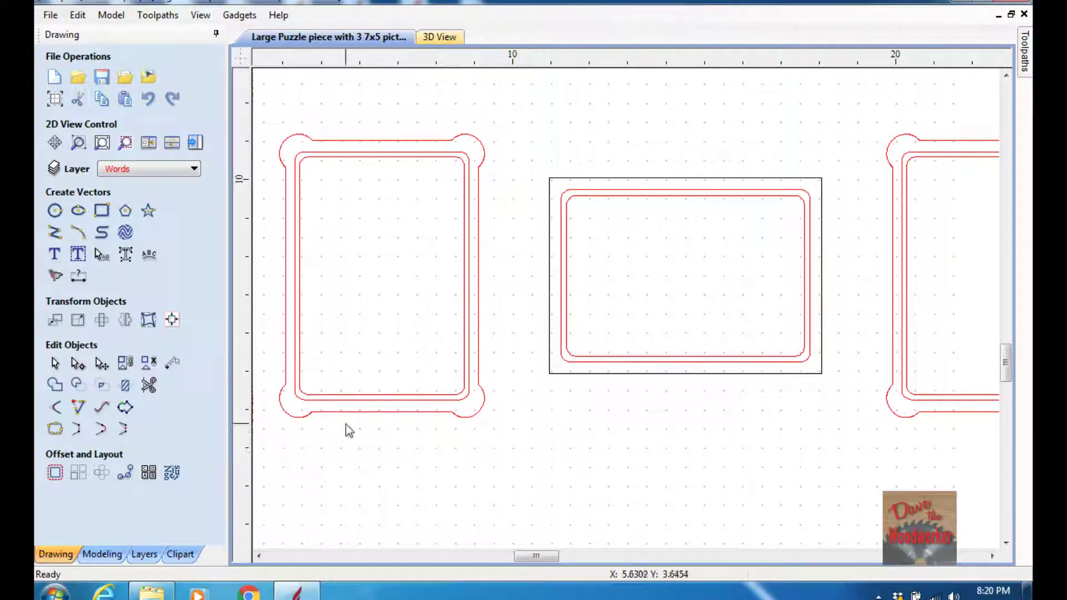
Add 0.5-inch dog-bone fillets to the rectangle's bottom-left, top-left, top-right and bottom-right corners
click(55, 411)
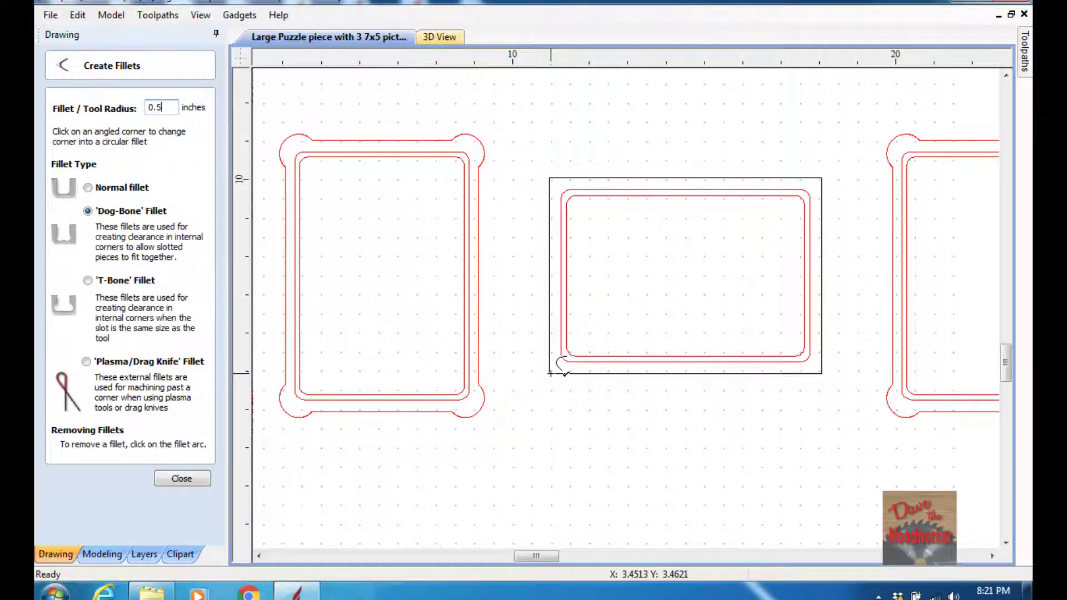
click(550, 373)
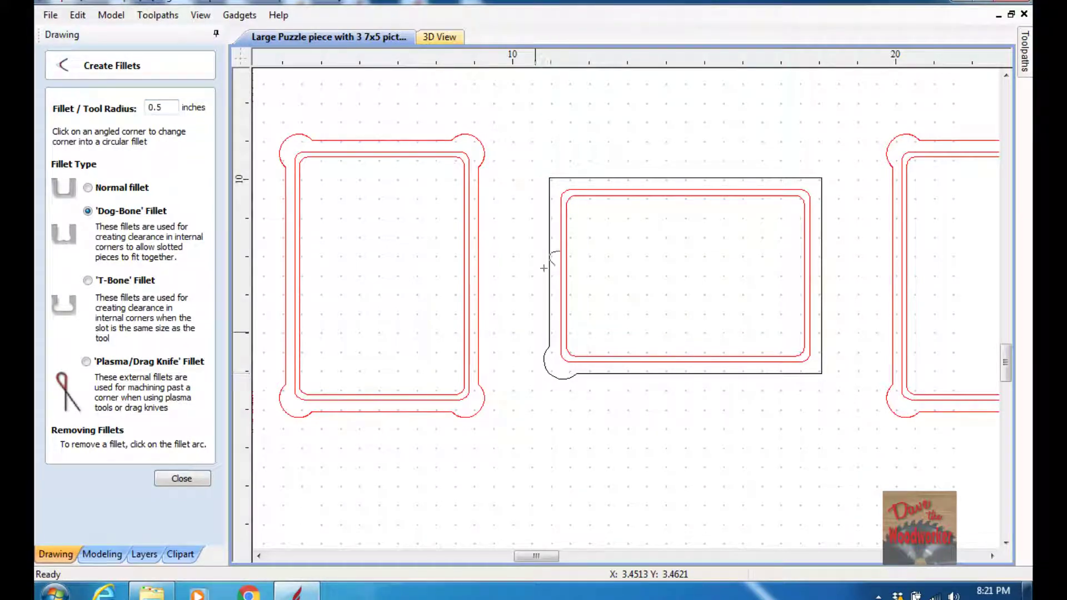
click(549, 178)
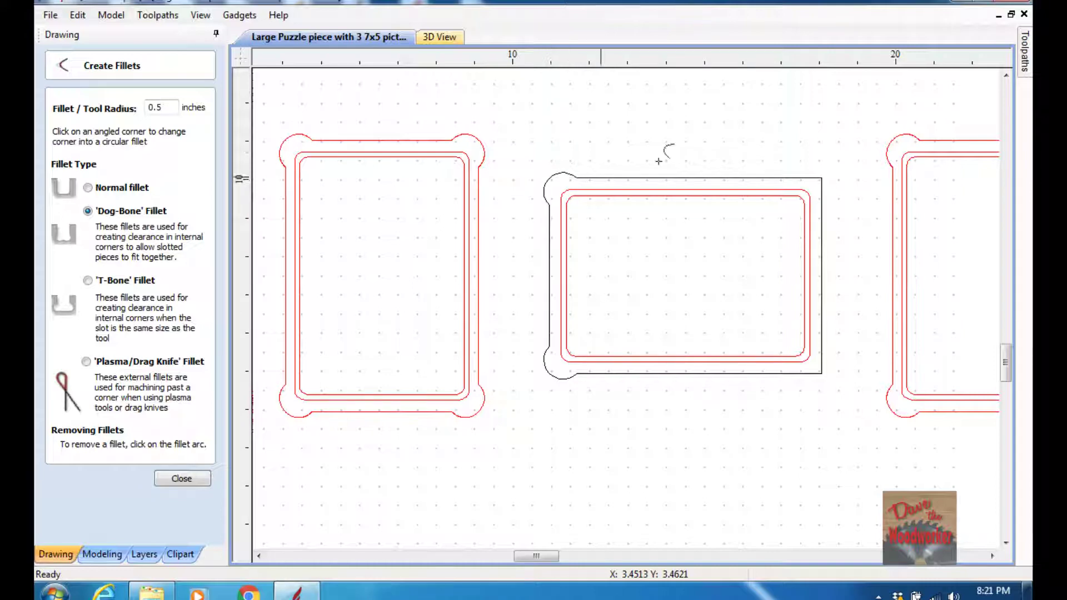
click(822, 179)
click(823, 370)
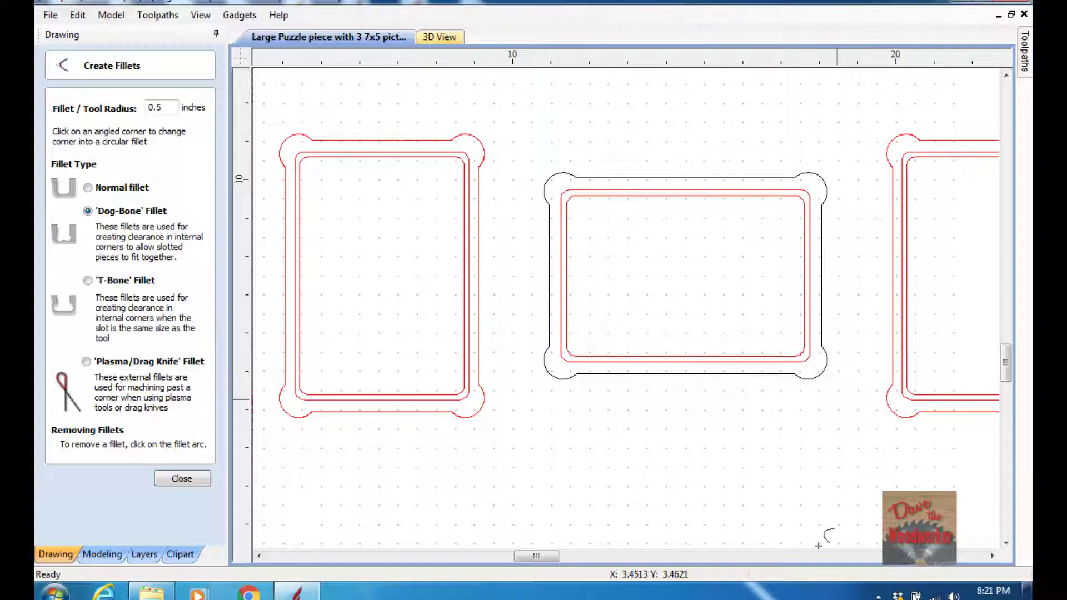
click(199, 480)
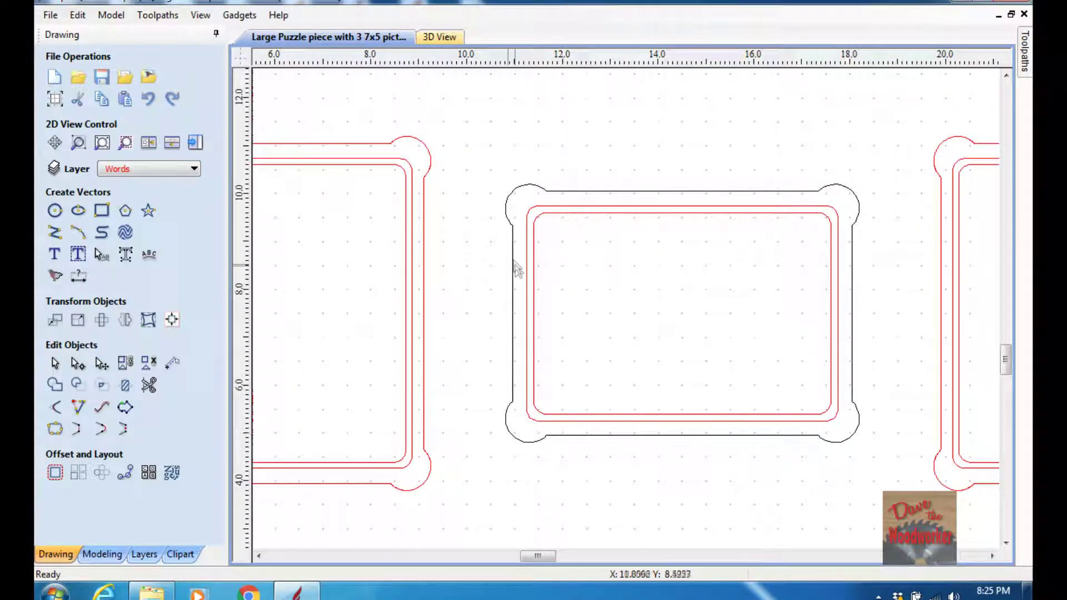
Select the middle red rectangle and view its 6.5 x 4.5 size and 0.25 corner radius
click(529, 286)
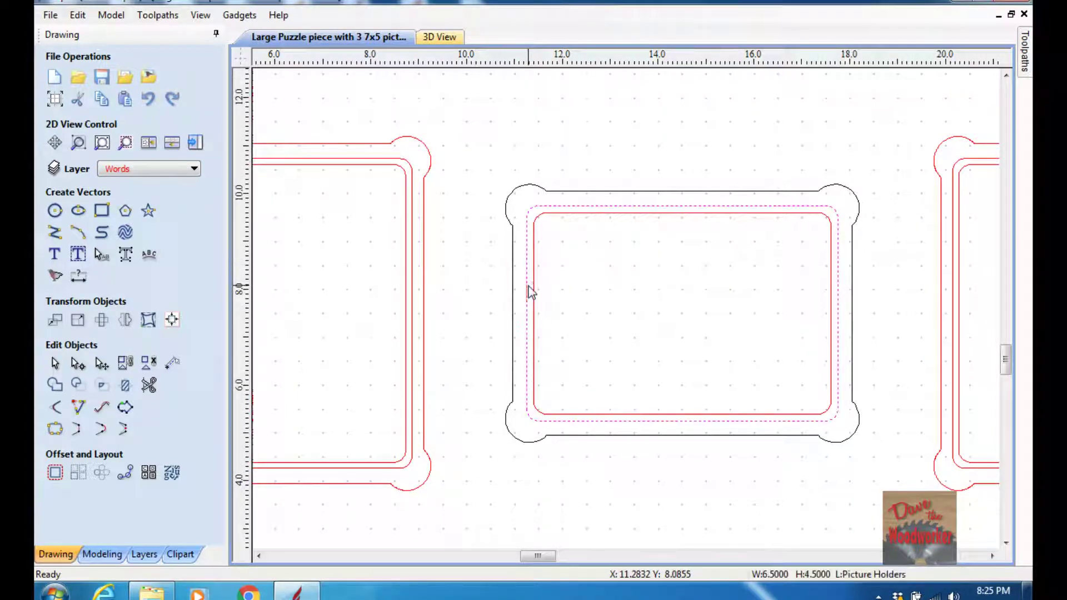
click(565, 299)
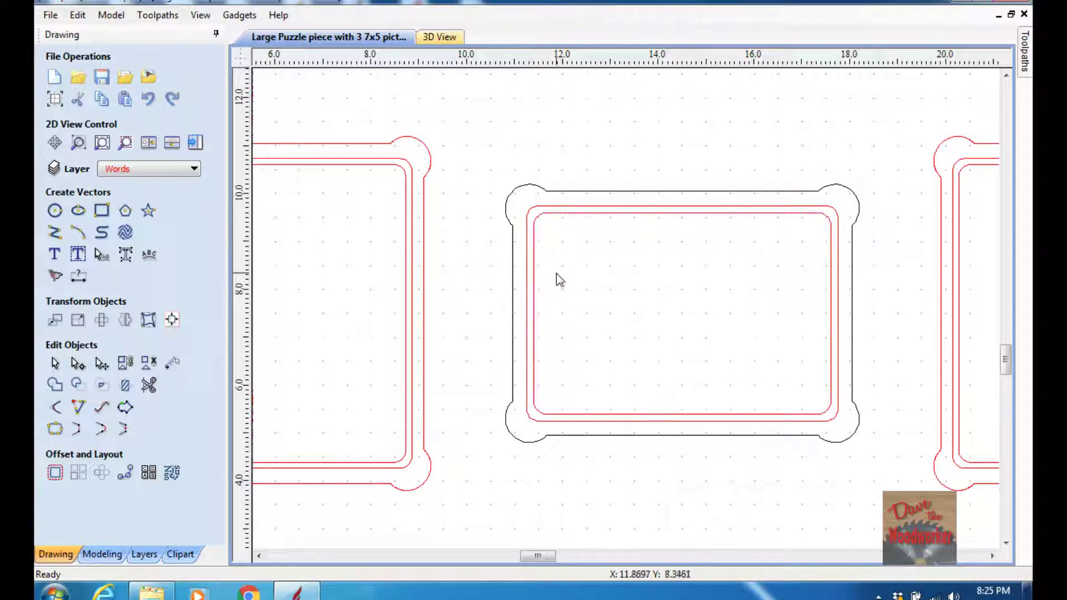
click(528, 287)
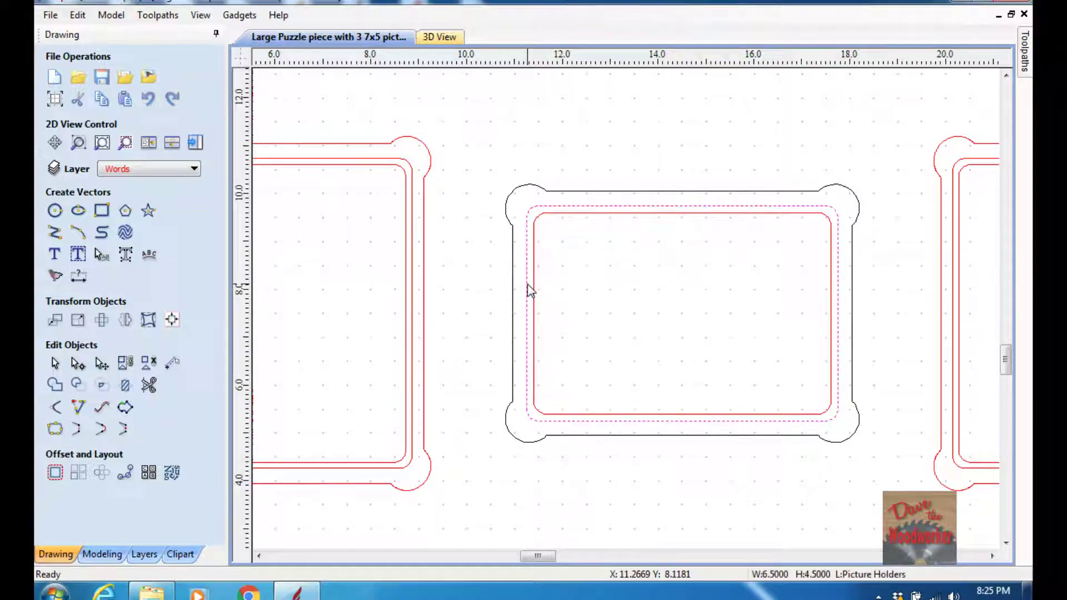
click(101, 210)
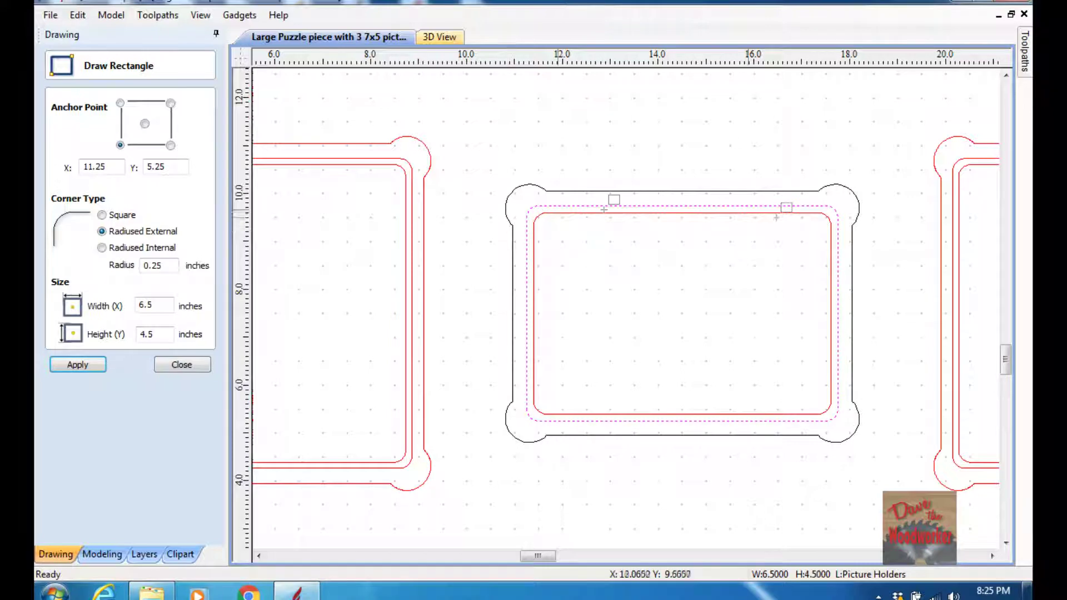
Check that the inner red rectangle measures 6.2 x 4.2 inches without changing it
click(169, 366)
click(534, 294)
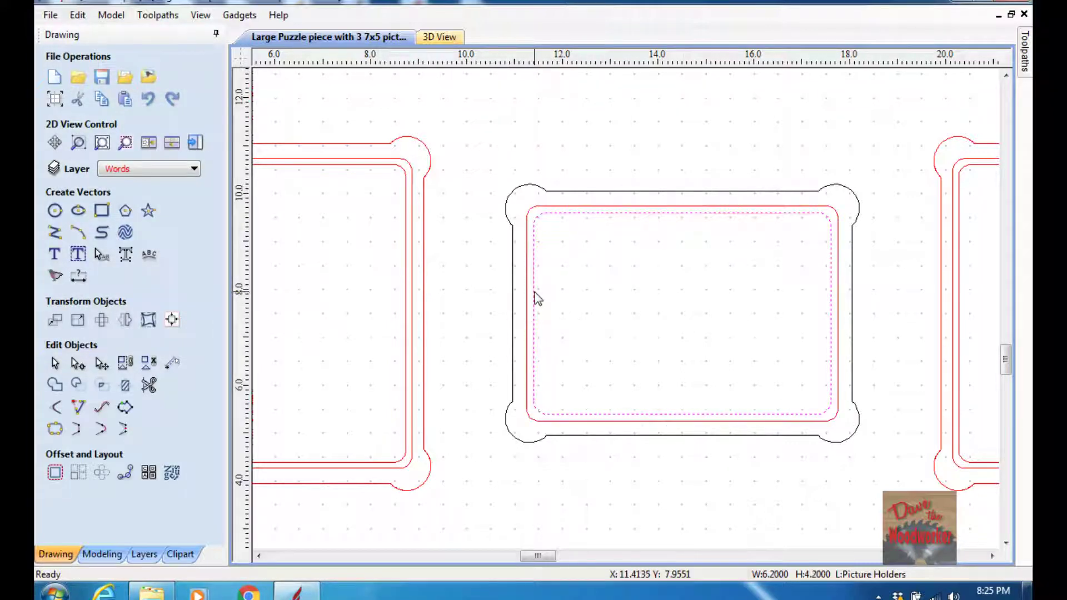
click(103, 214)
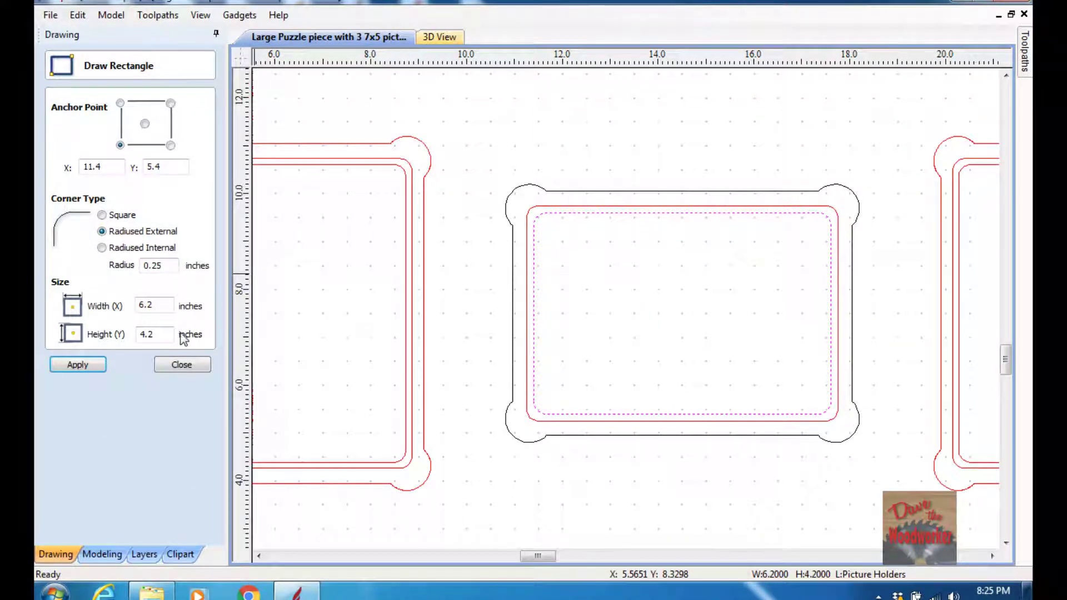
click(173, 365)
Clear the selection and switch to the Toolpaths panel
click(542, 311)
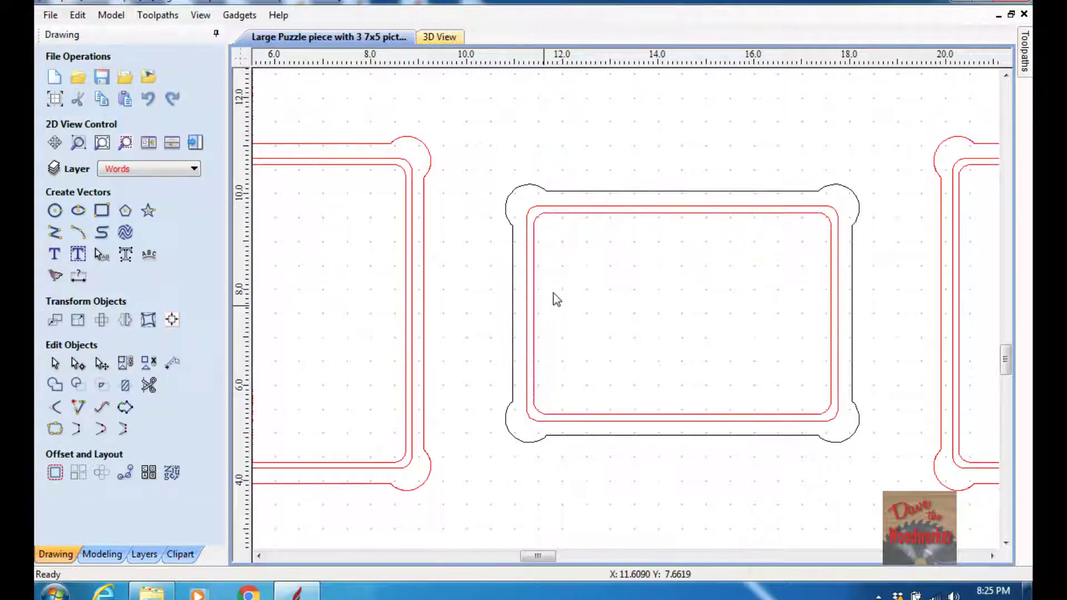
click(535, 270)
click(540, 272)
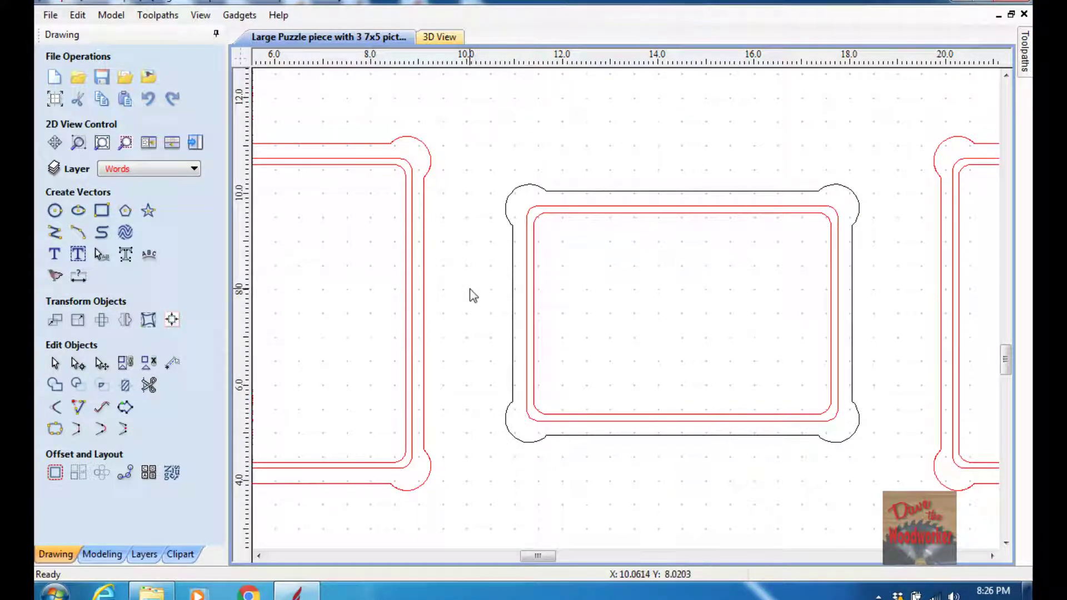
click(194, 142)
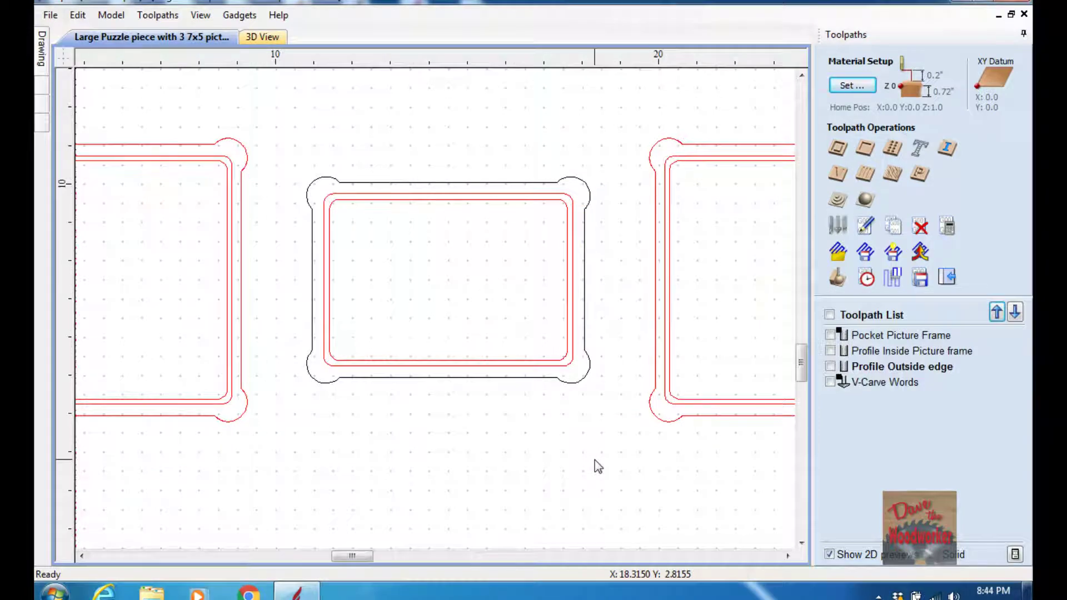
Open Pocket Picture Frame: 0.25-inch depth, 0.25-inch end mill, 4 passes, raster clearing
double_click(882, 335)
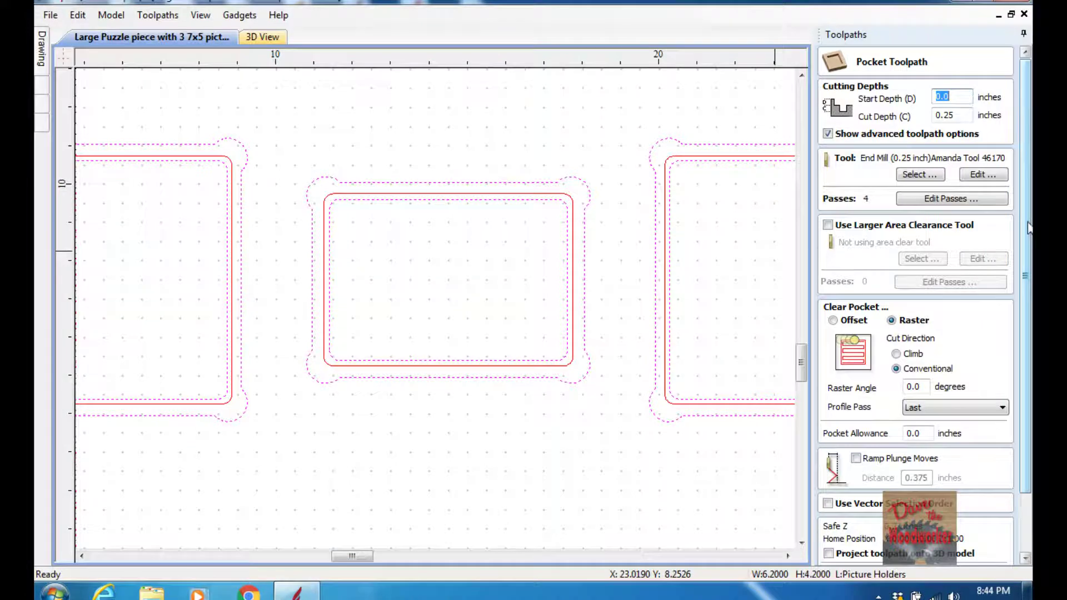
scroll(1028, 238, down, 2)
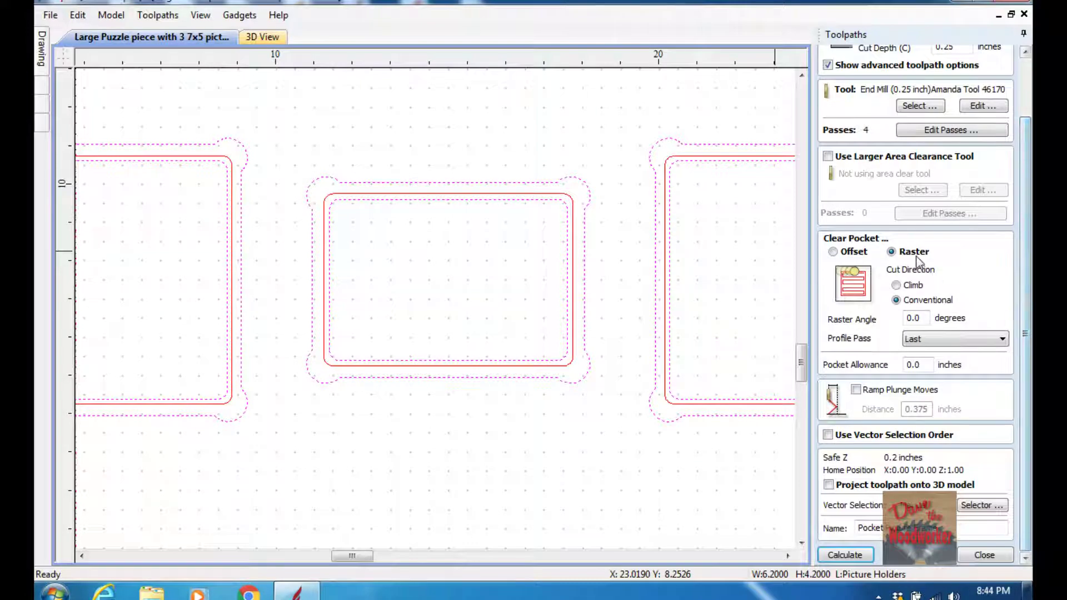
Recalculate the pocket toolpath and preview it in 3D with the machined area shown white
click(835, 555)
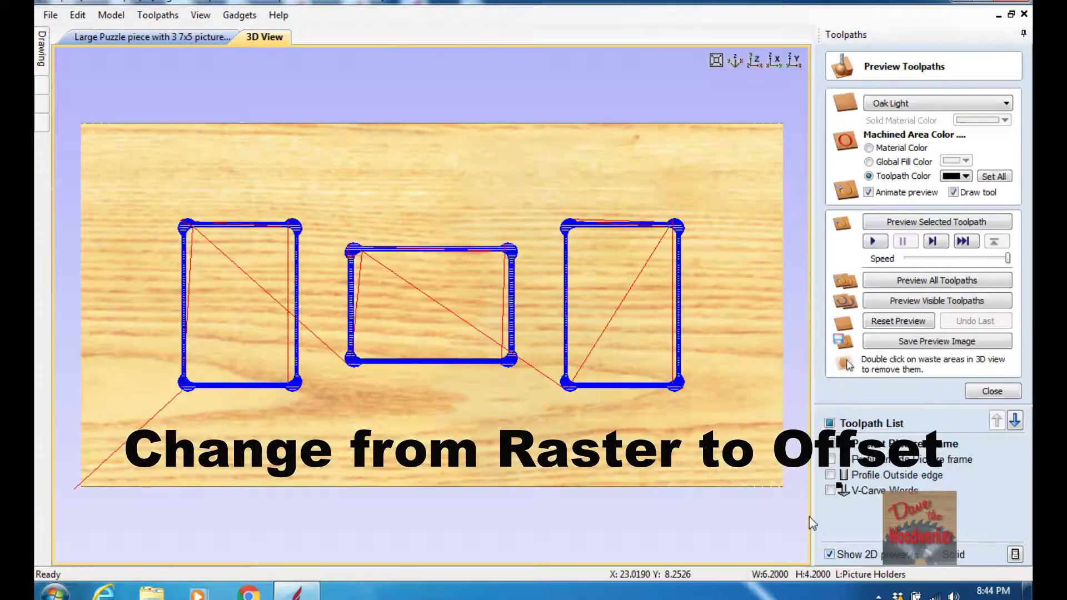
click(868, 221)
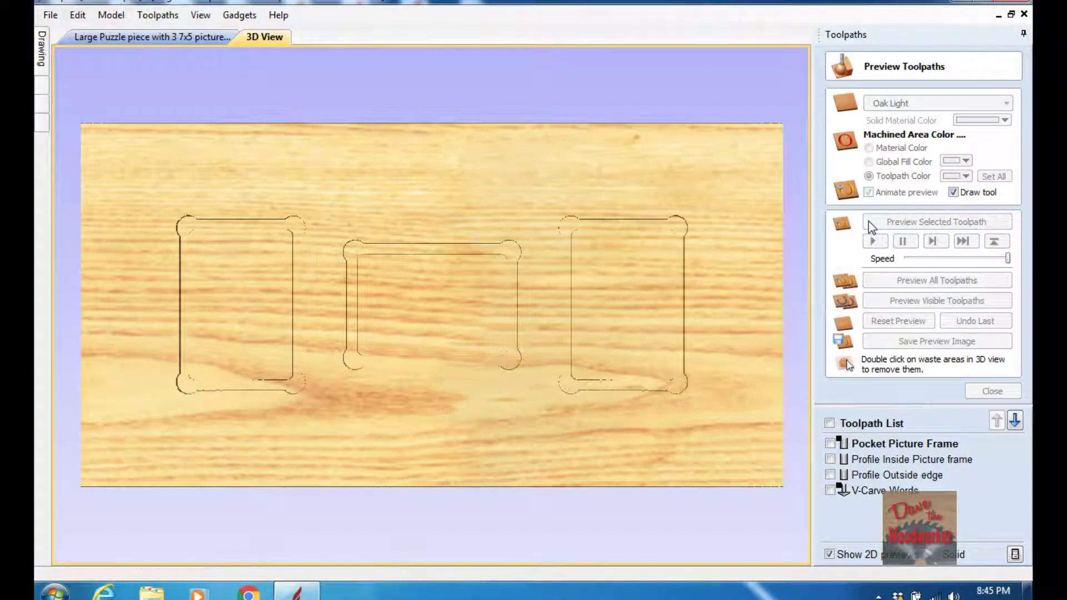
click(965, 176)
click(958, 217)
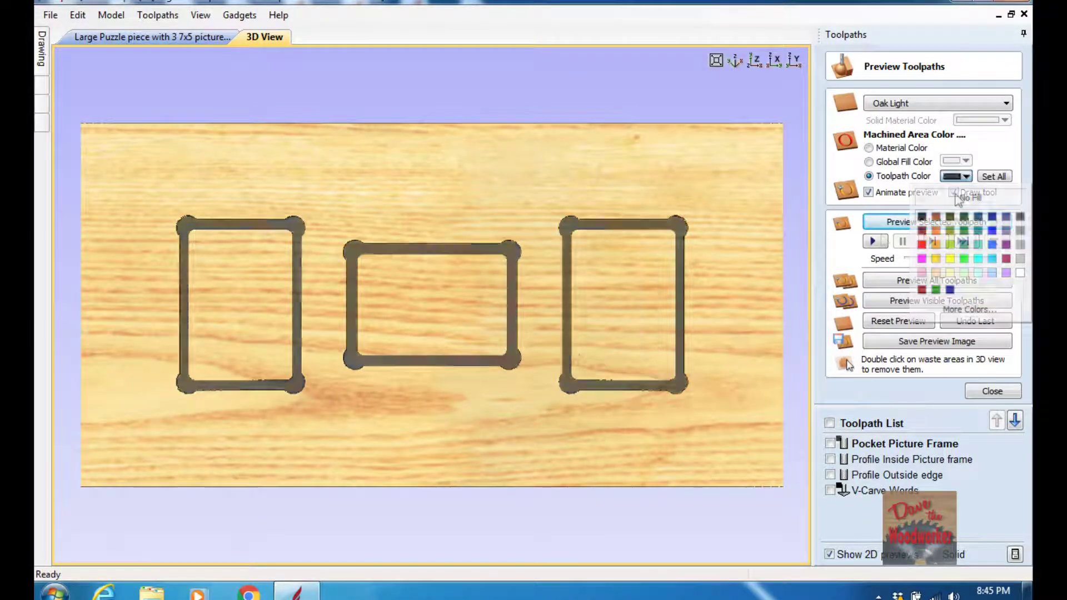
scroll(462, 267, up, 5)
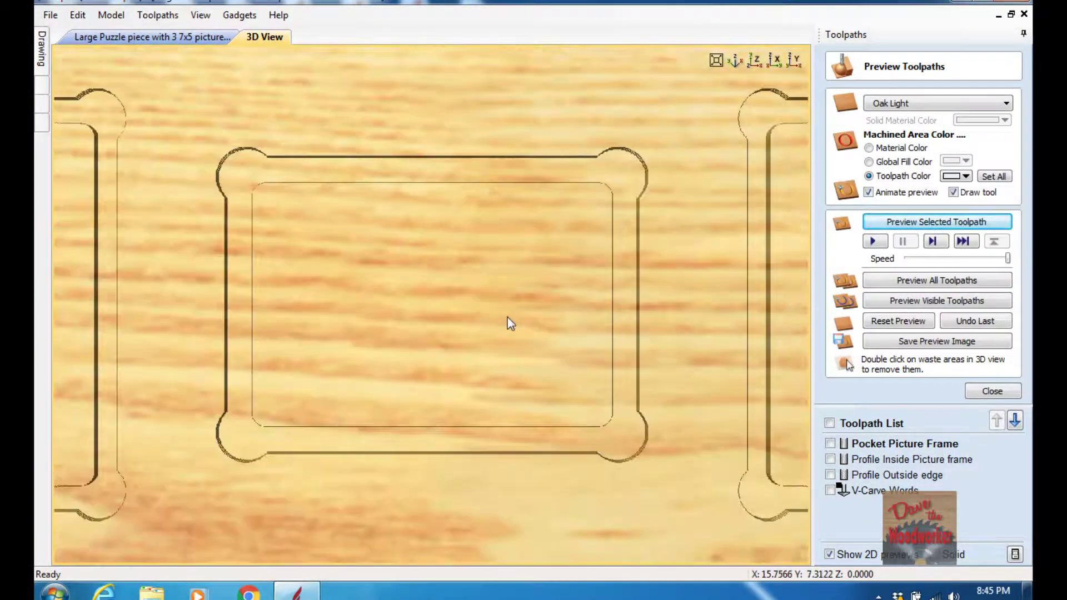
drag(519, 260, 621, 317)
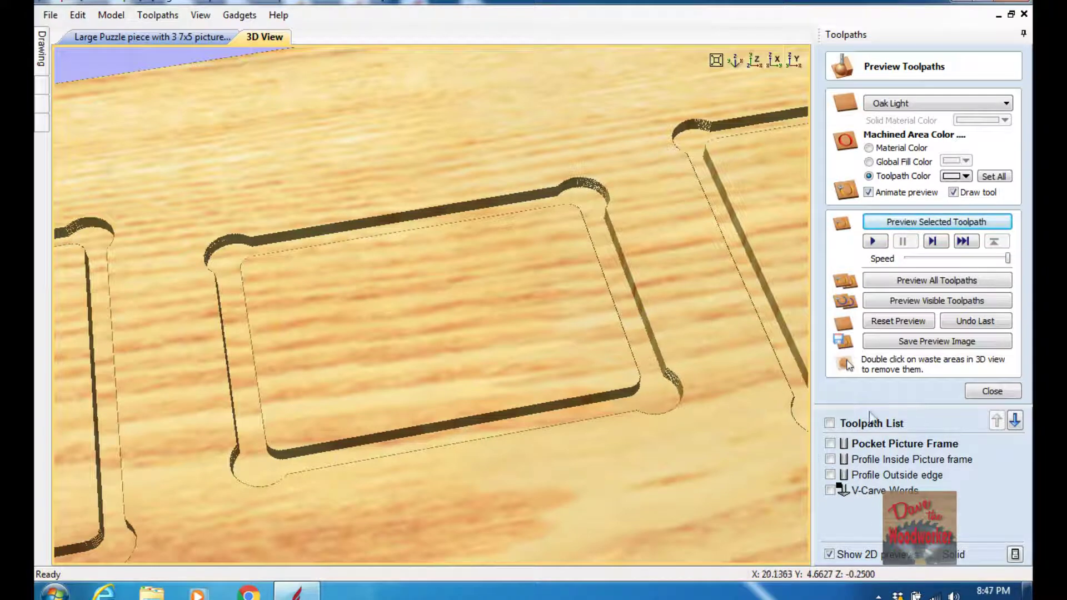
Open the Profile Inside Picture frame toolpath and return to the 2D drawing view
mouse_move(868, 461)
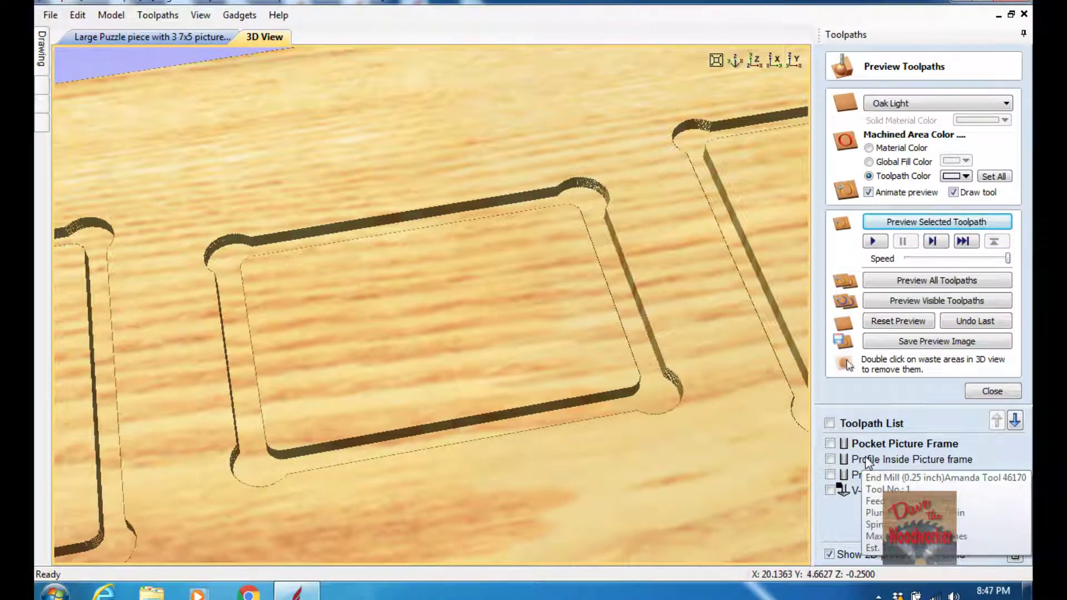
double_click(868, 460)
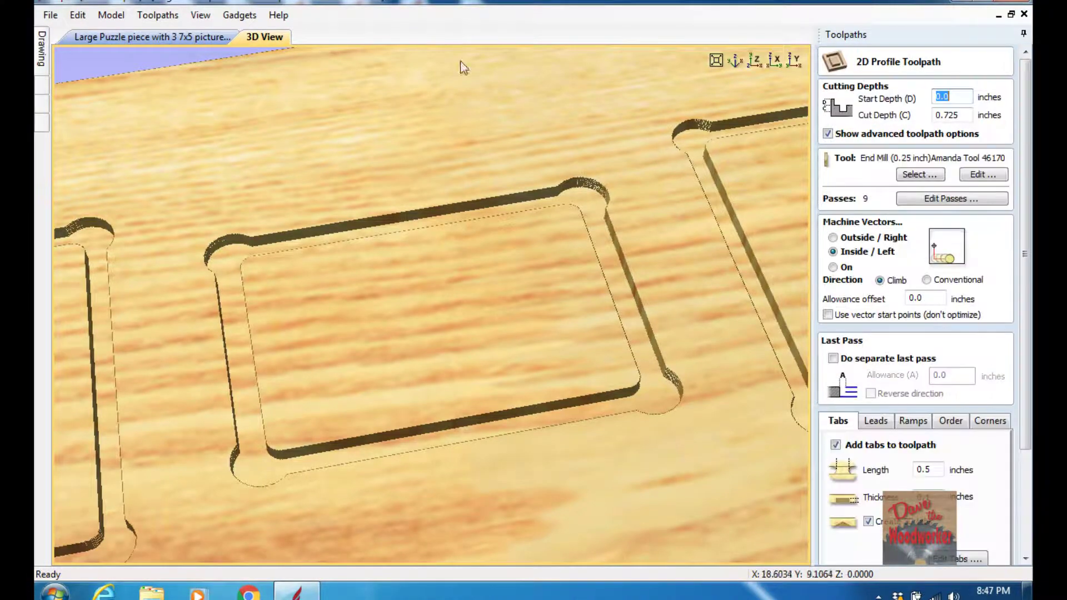
click(149, 38)
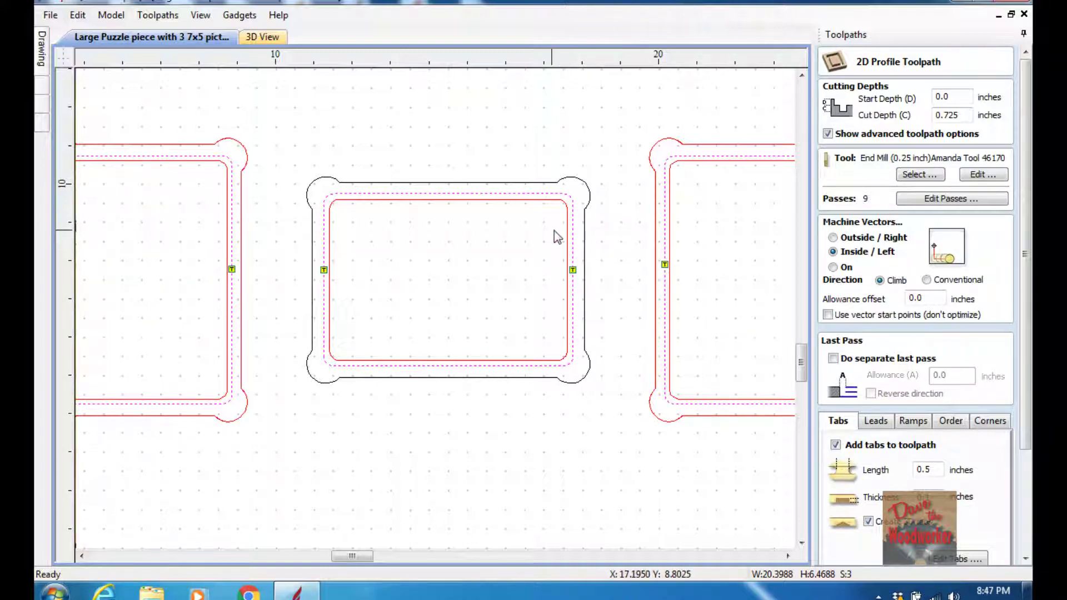
Review the profile's ramp and tab settings, then recalculate the 0.725-inch-deep inside profile
drag(1018, 309, 1019, 392)
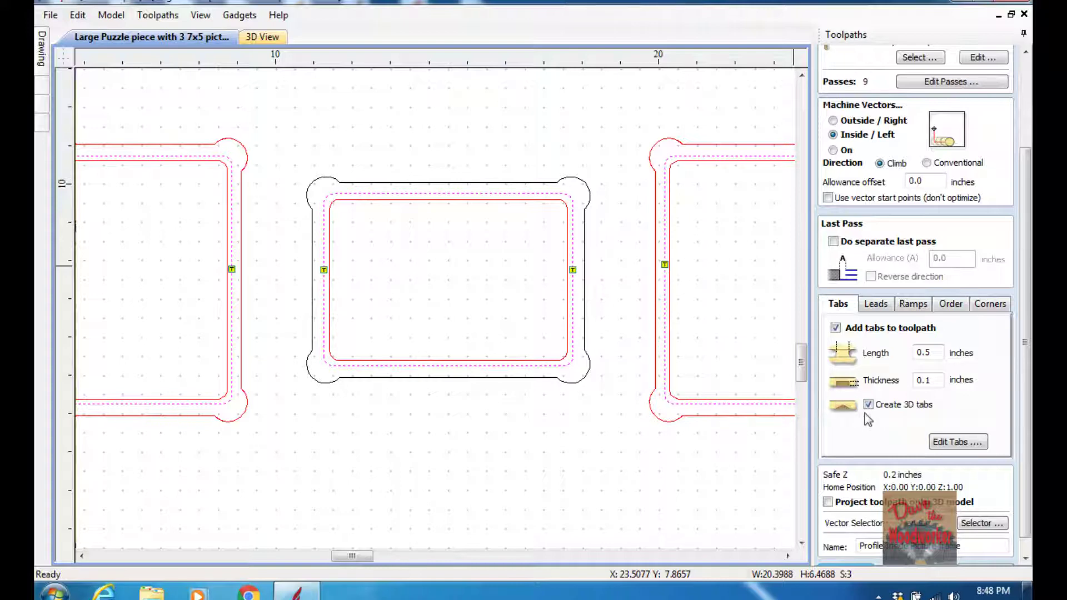
click(914, 305)
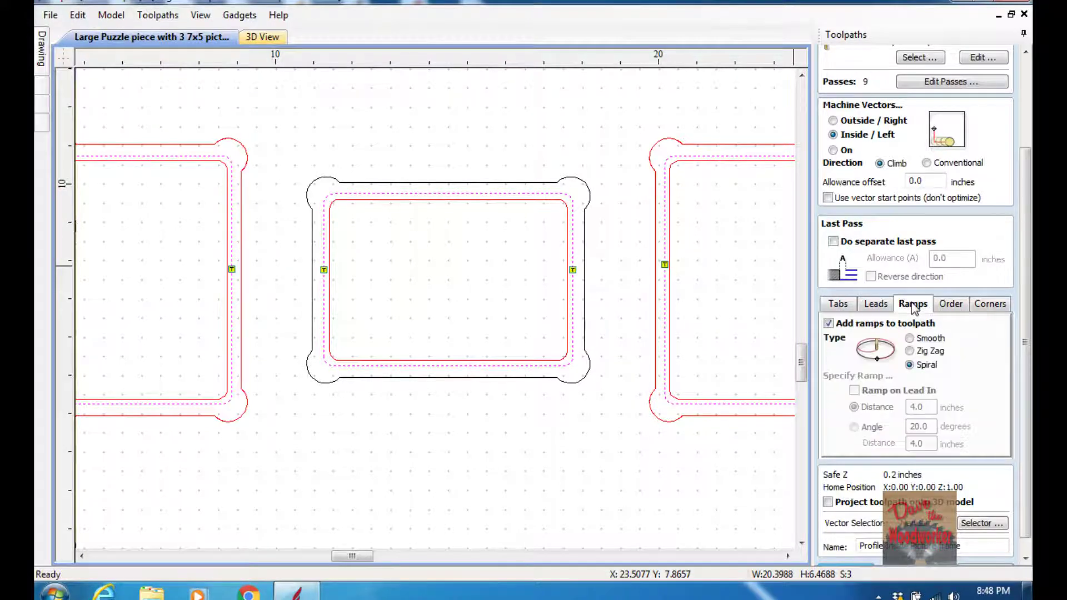
click(842, 305)
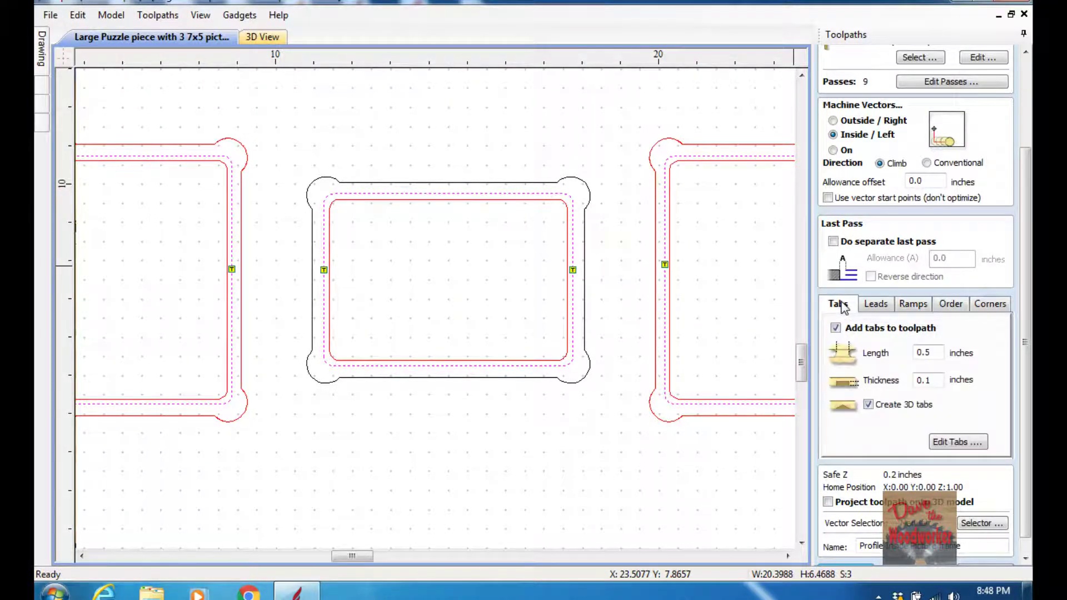
click(939, 442)
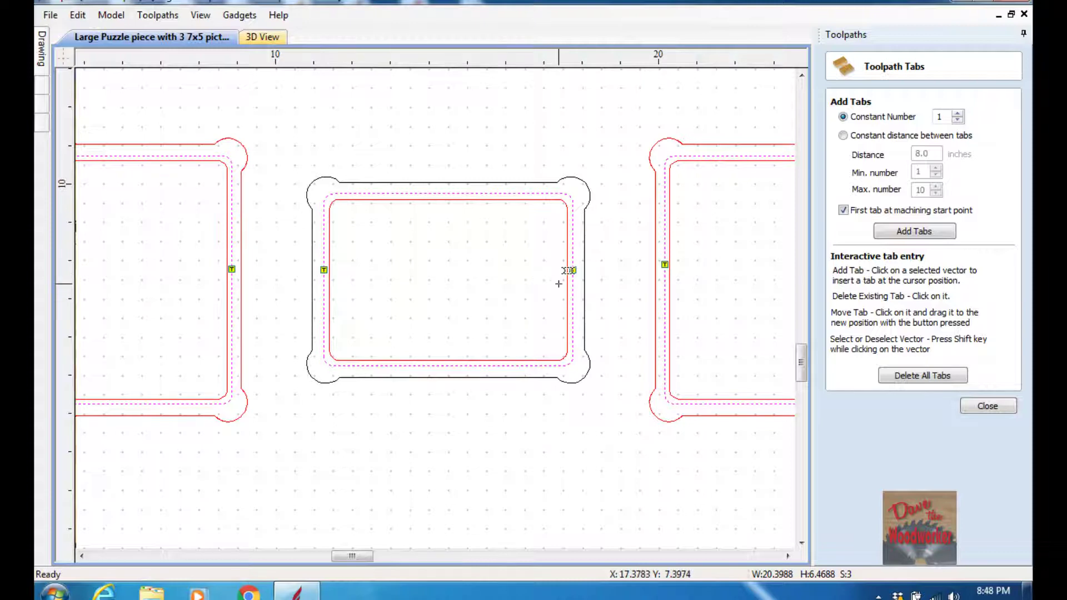
click(984, 406)
drag(1029, 394, 1032, 550)
click(837, 555)
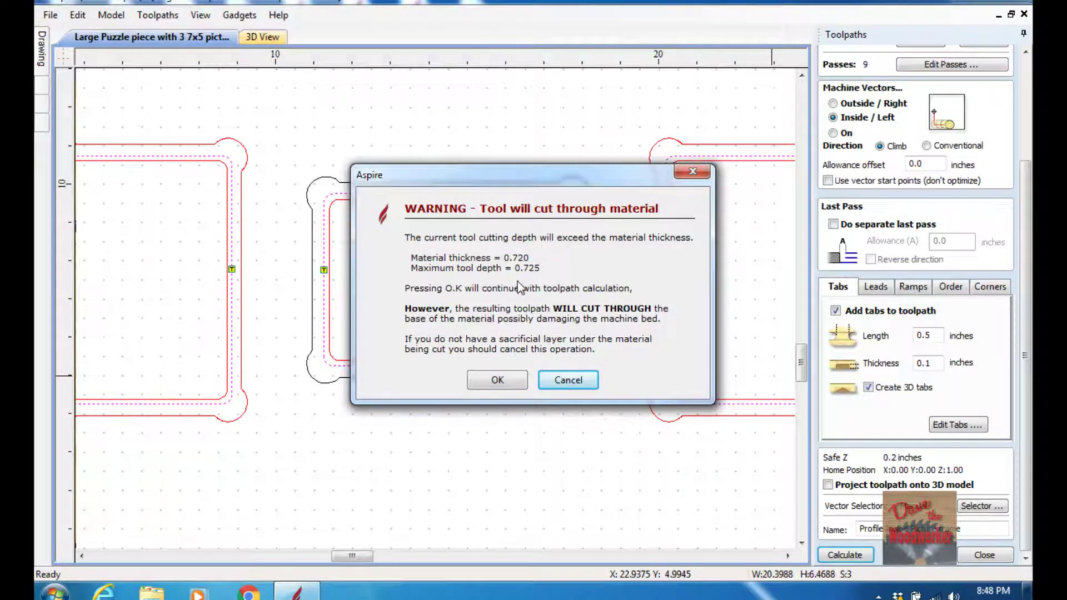
Accept the cut-through warning and preview the inside profile cutting through the oak in 3D
click(497, 380)
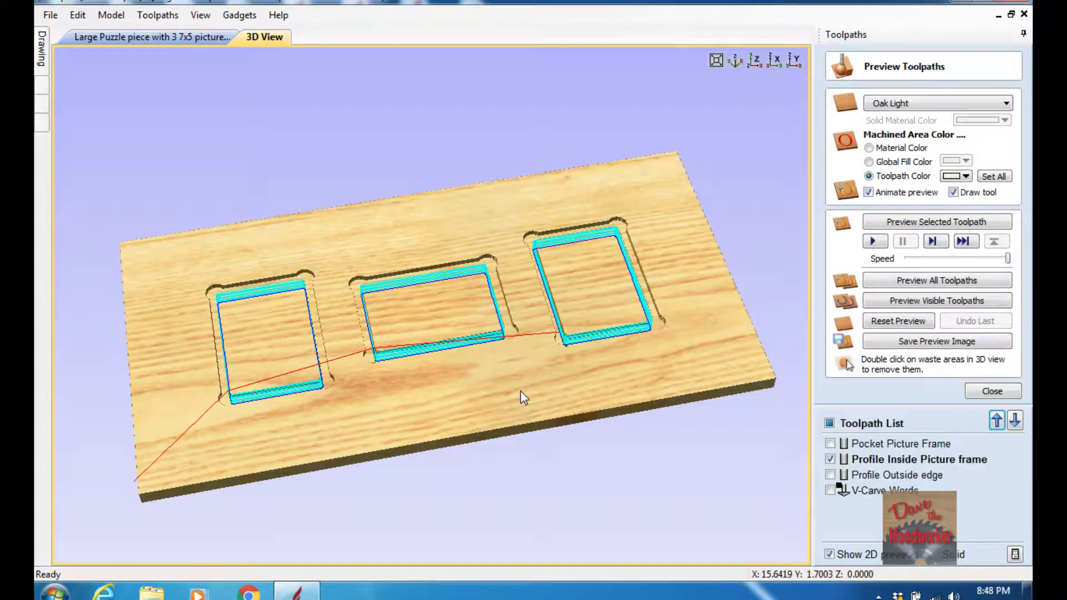
click(898, 223)
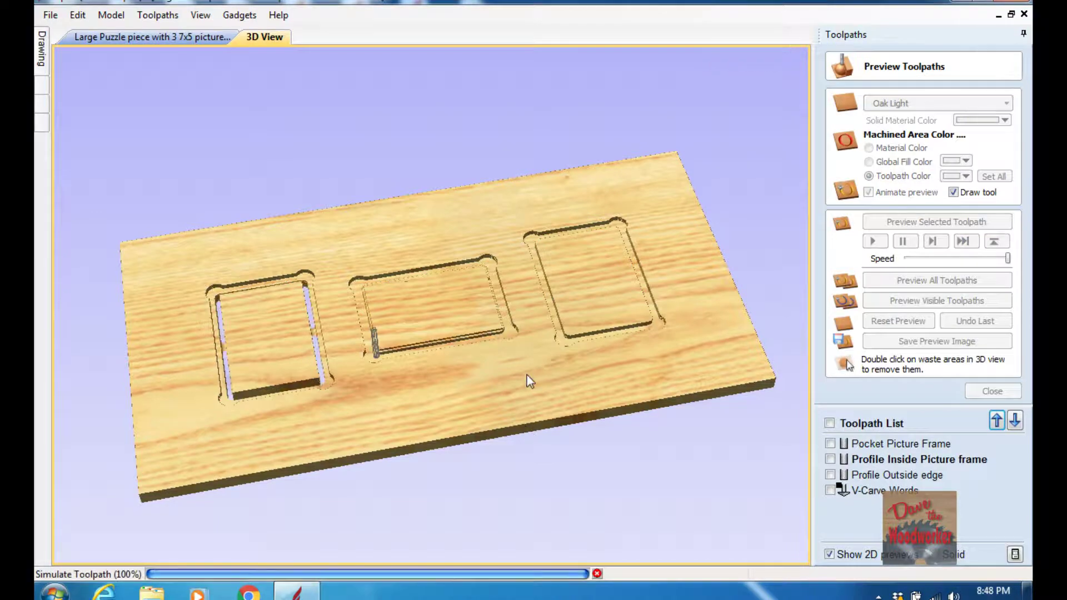
scroll(479, 308, up, 5)
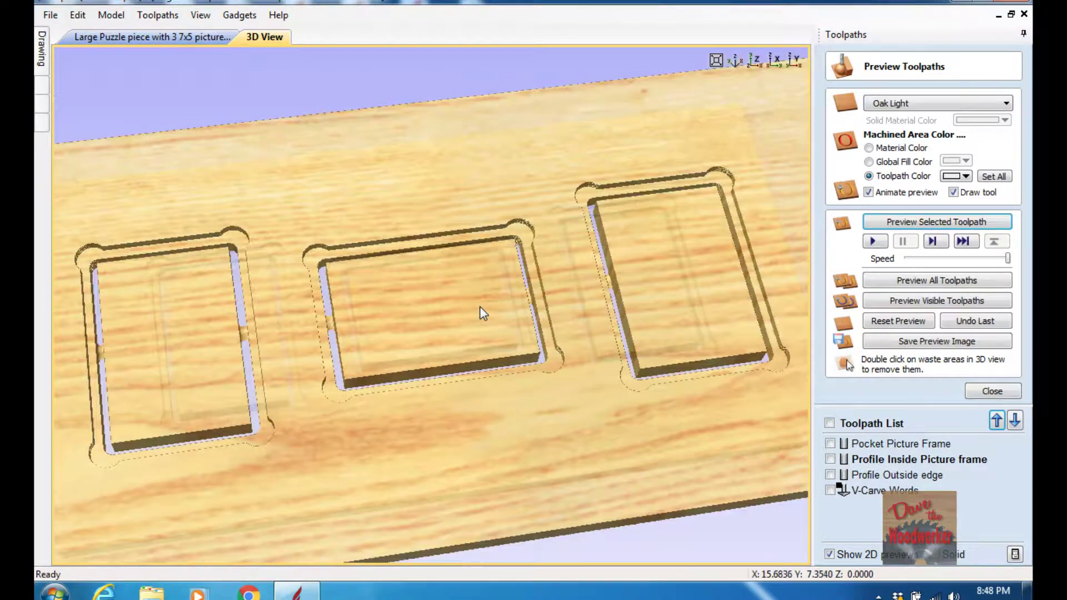
drag(479, 305, 500, 372)
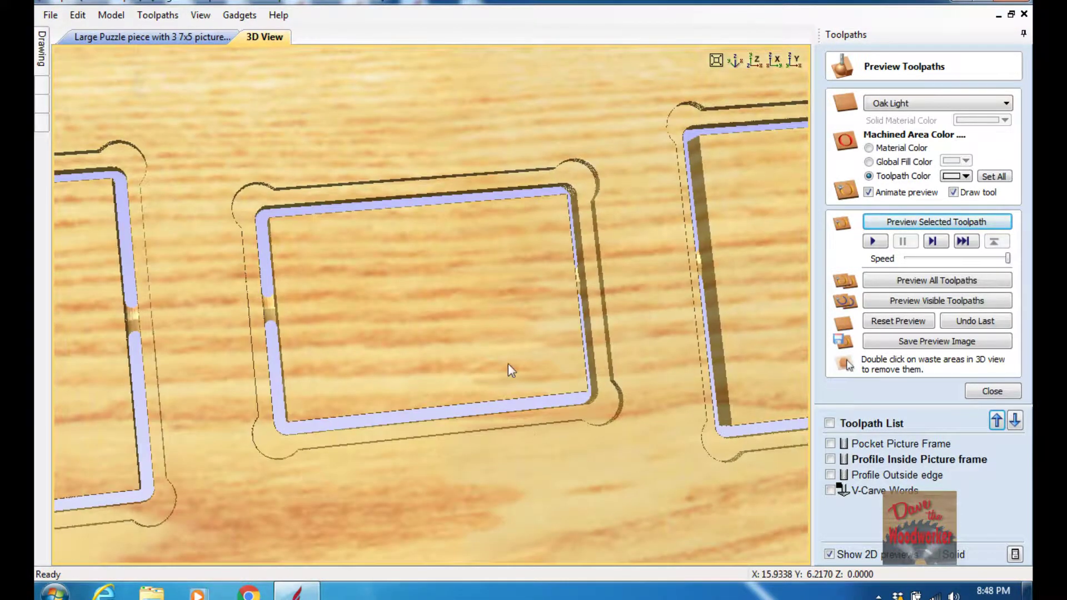